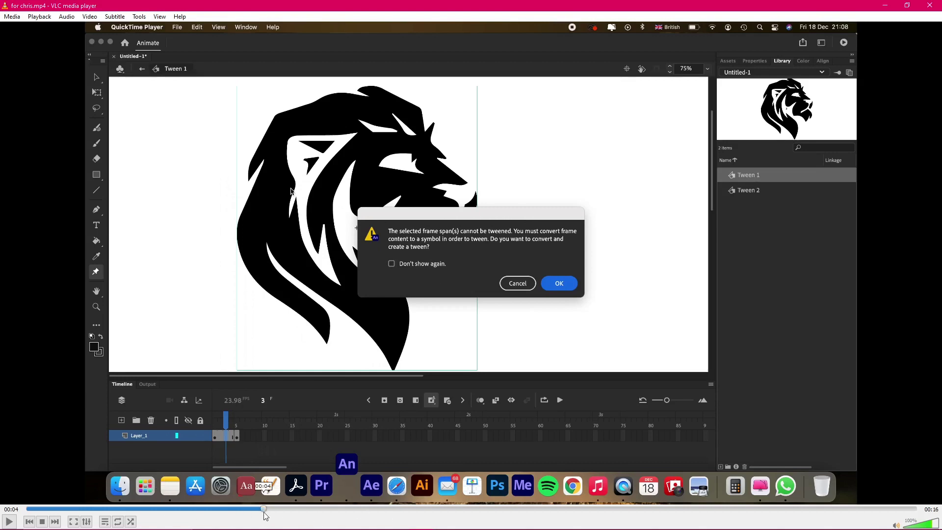
Step: Skip ahead in the reference tutorial video in VLC
left_click_drag(264, 512, 549, 513)
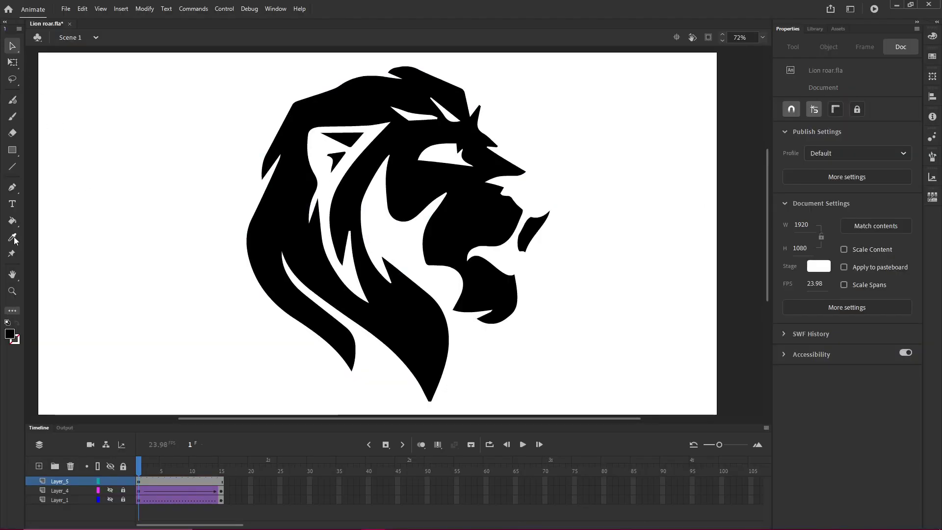
Step: Make the lion a warp asset and pin its lower, inner and top mane
left_click(13, 253)
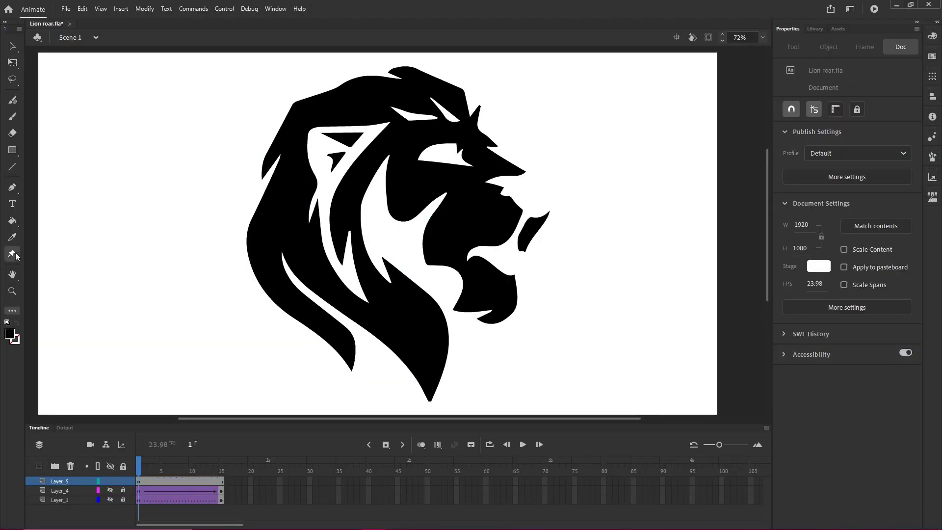
left_click(428, 352)
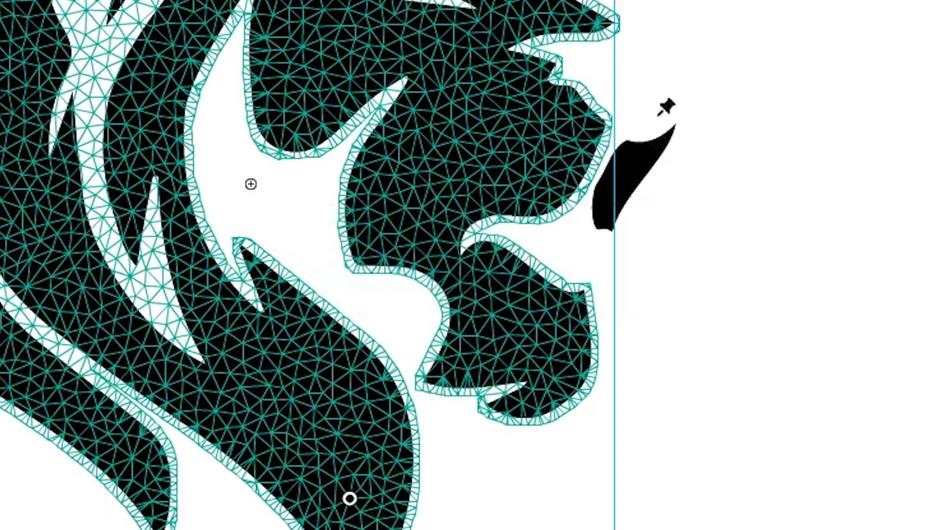
left_click(252, 364)
left_click(48, 277)
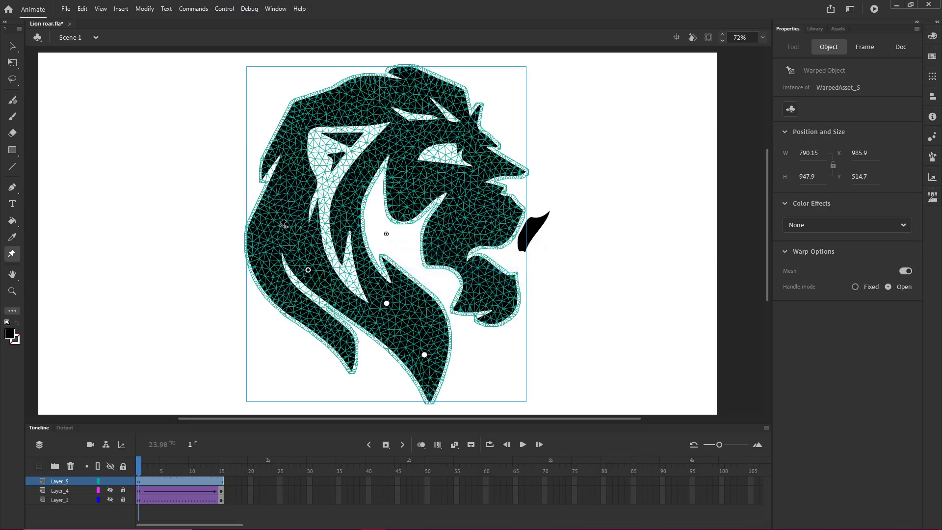
left_click(273, 225)
left_click(332, 335)
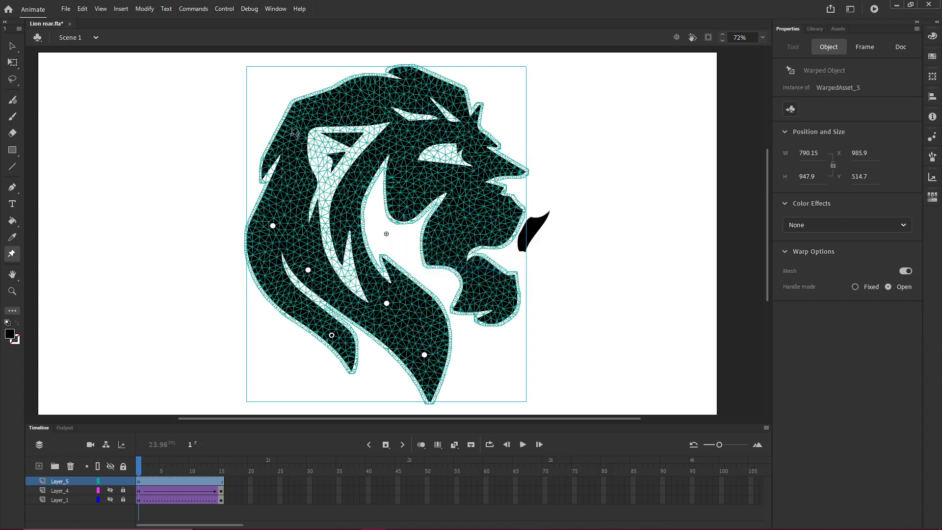
left_click(366, 96)
Step: Pin the back mane, forehead, snout, jaw and head top, then go to frame 15
left_click(291, 135)
left_click(418, 172)
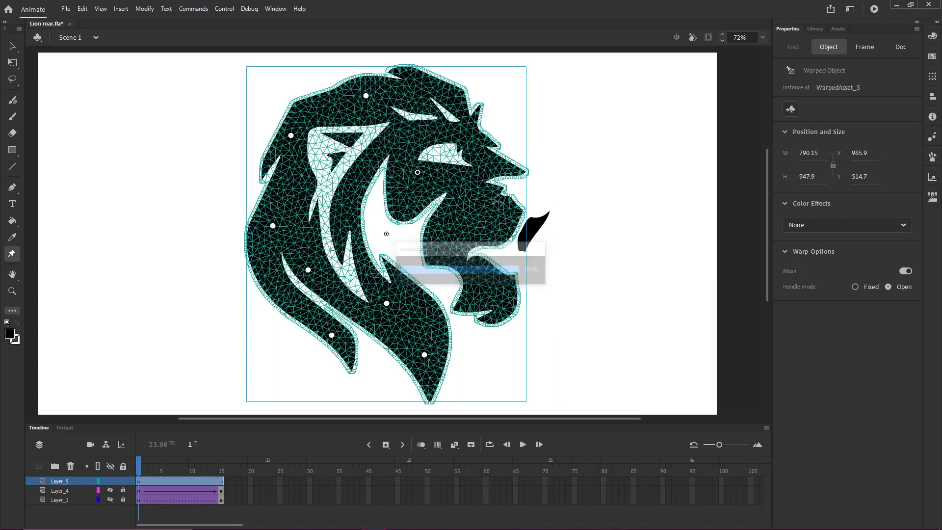
left_click(494, 202)
left_click(507, 301)
left_click(445, 96)
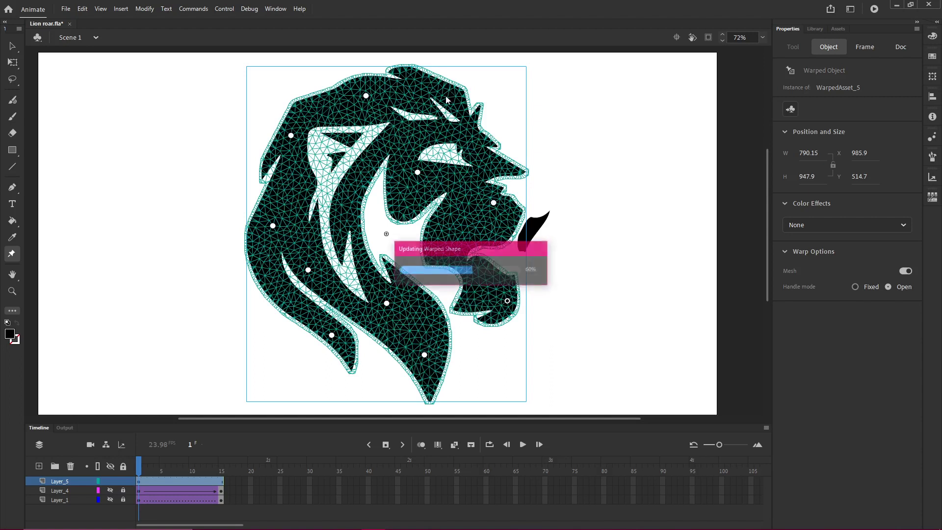
left_click(220, 483)
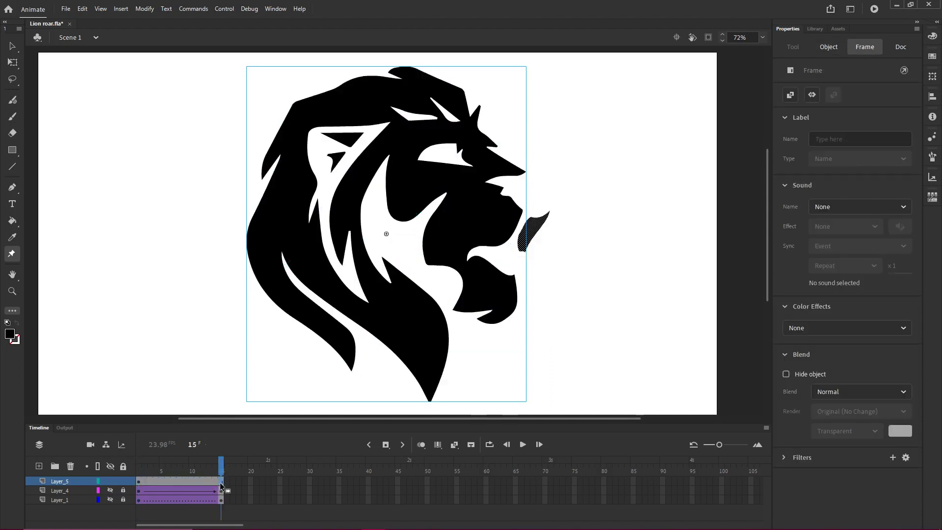
Step: Drag the frame-15 pins to lift the neck, stretch the mane, and narrow the muzzle
left_click(425, 356)
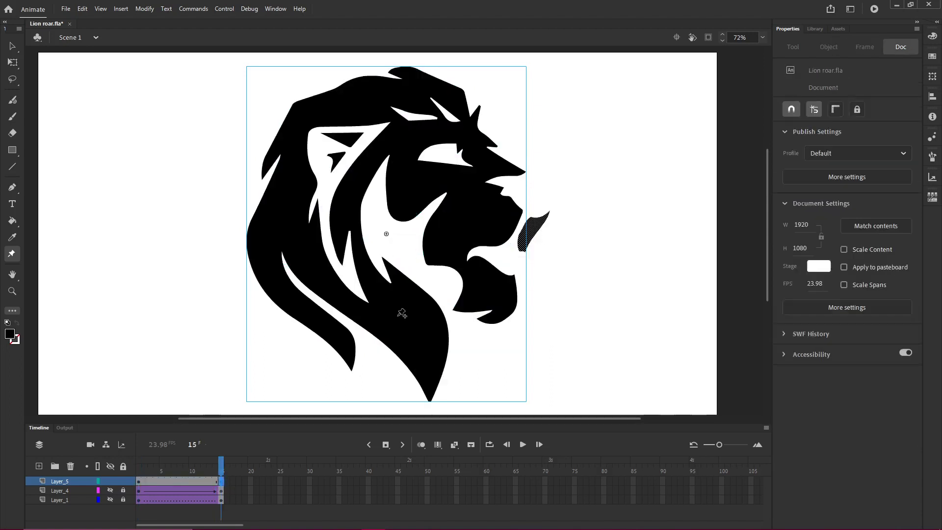
left_click_drag(424, 354, 438, 322)
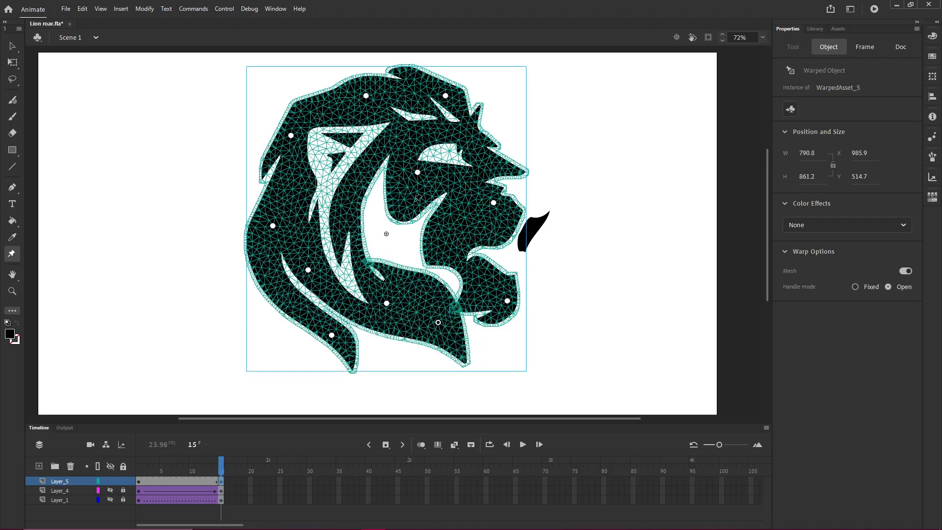
left_click_drag(417, 172, 401, 195)
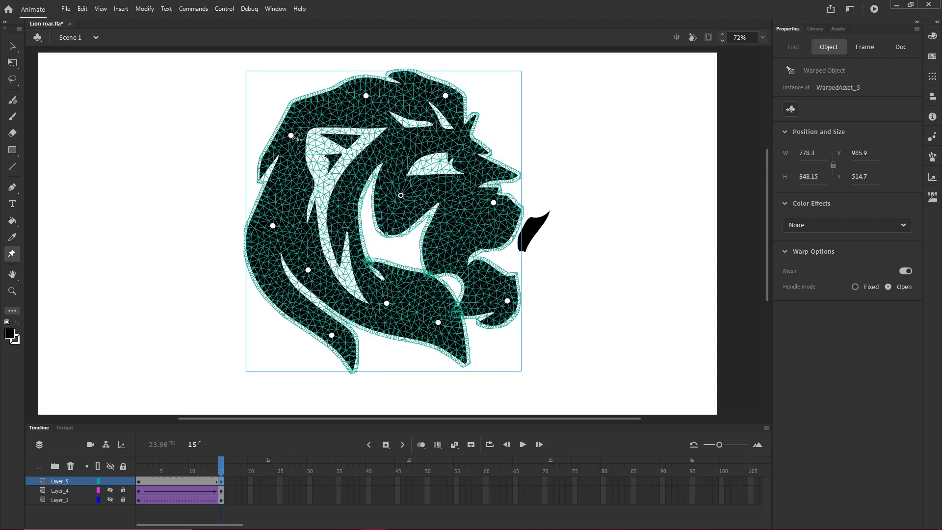
left_click(259, 114)
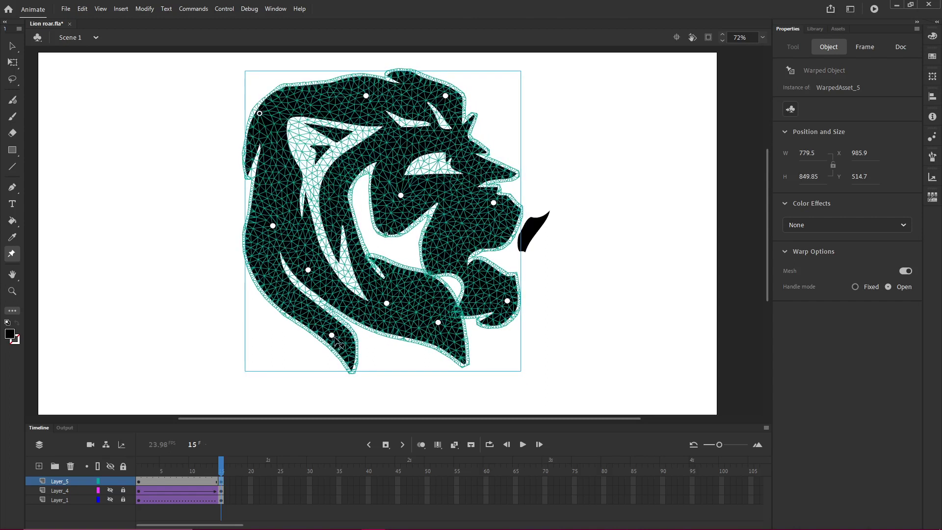
left_click_drag(332, 335, 307, 344)
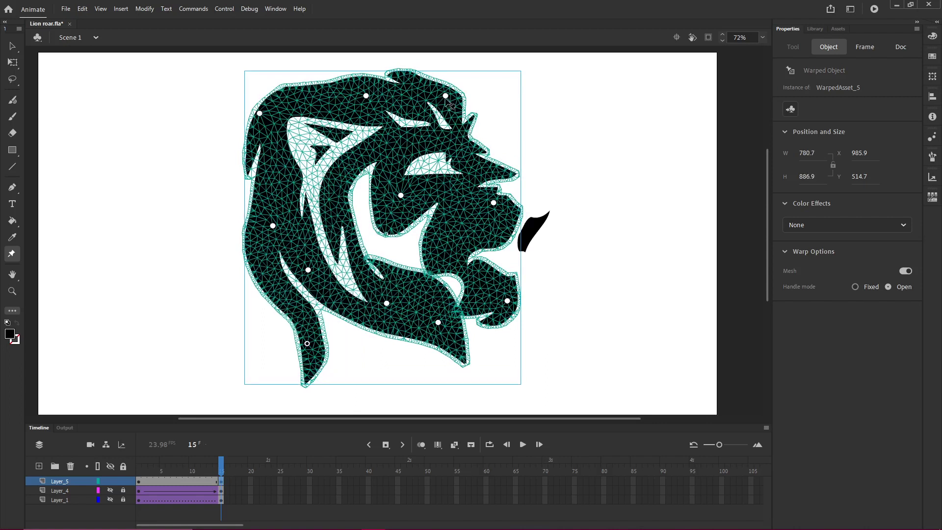
left_click_drag(445, 95, 464, 88)
left_click_drag(493, 203, 480, 201)
left_click_drag(400, 195, 388, 195)
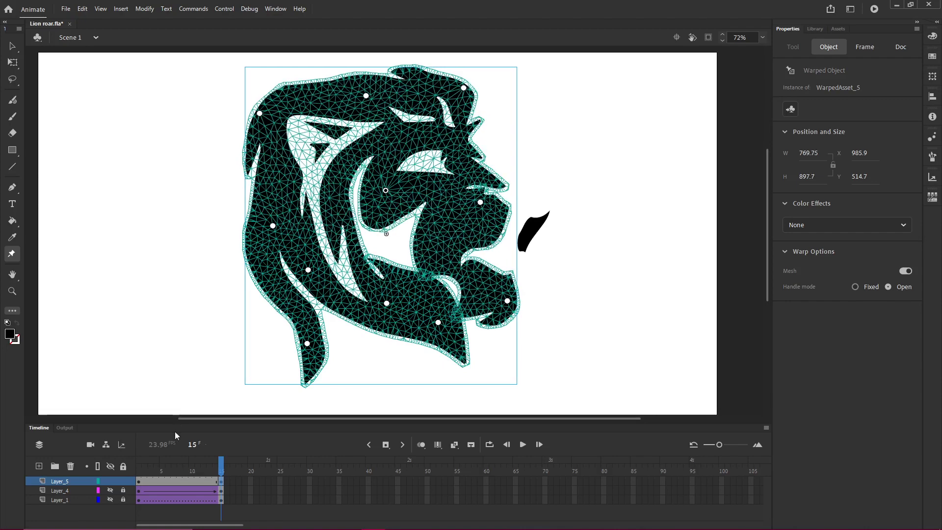
Step: Create a classic tween on Layer_5 and accept converting the artwork to symbols
right_click(185, 481)
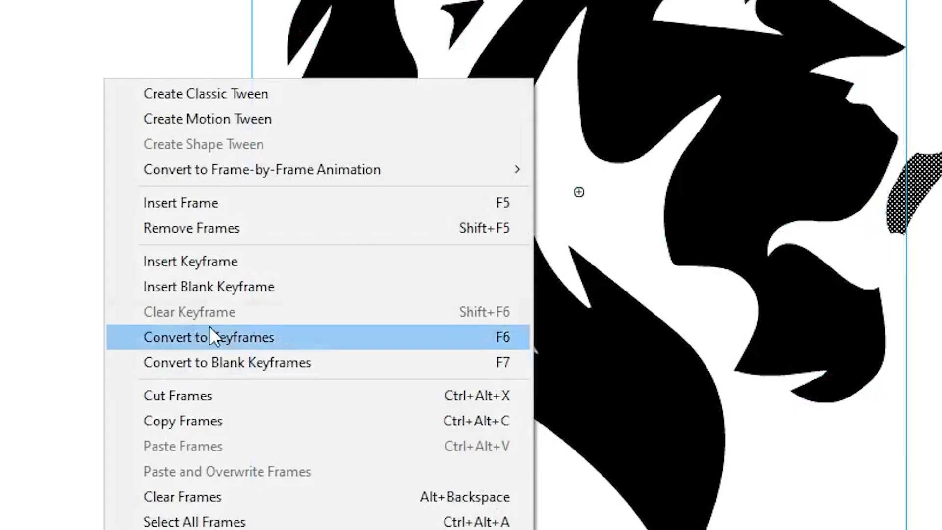
left_click(241, 191)
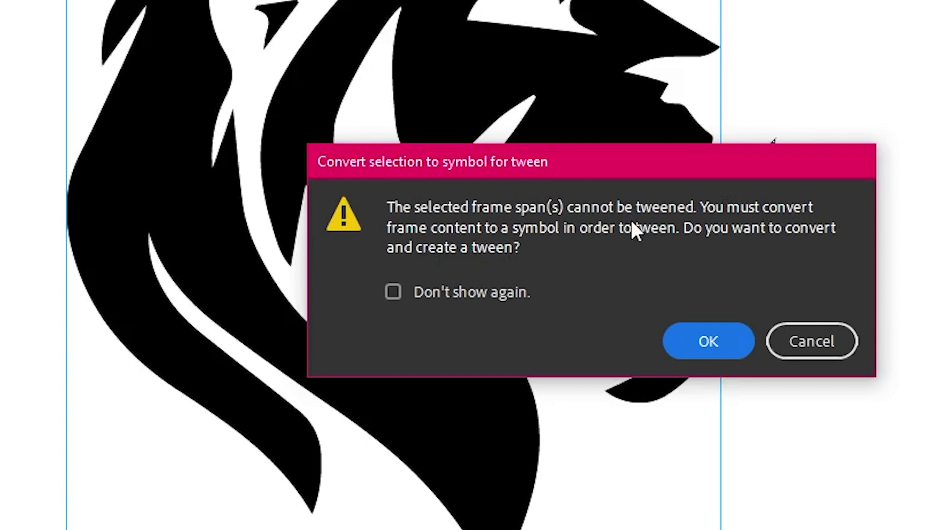
left_click(726, 344)
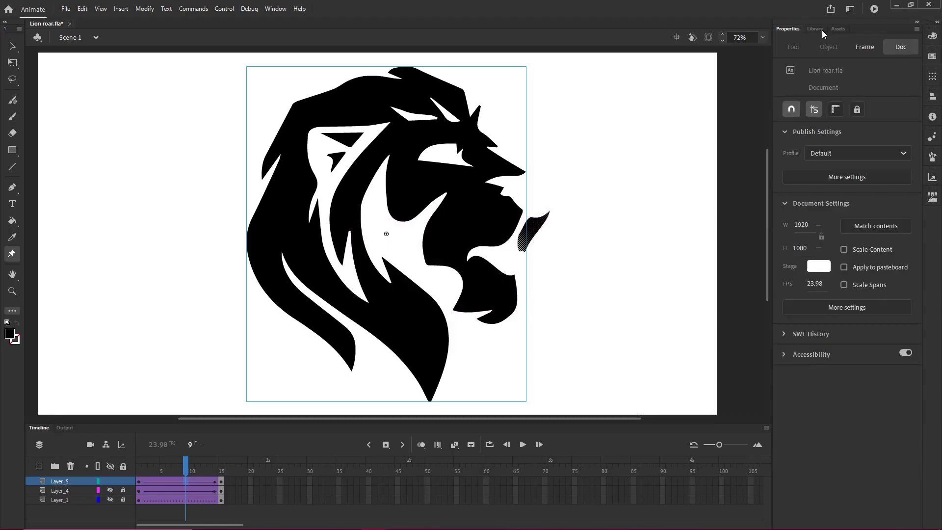
Step: Show the Library, then scrub and play the tween between frames 1 and 15
left_click(816, 29)
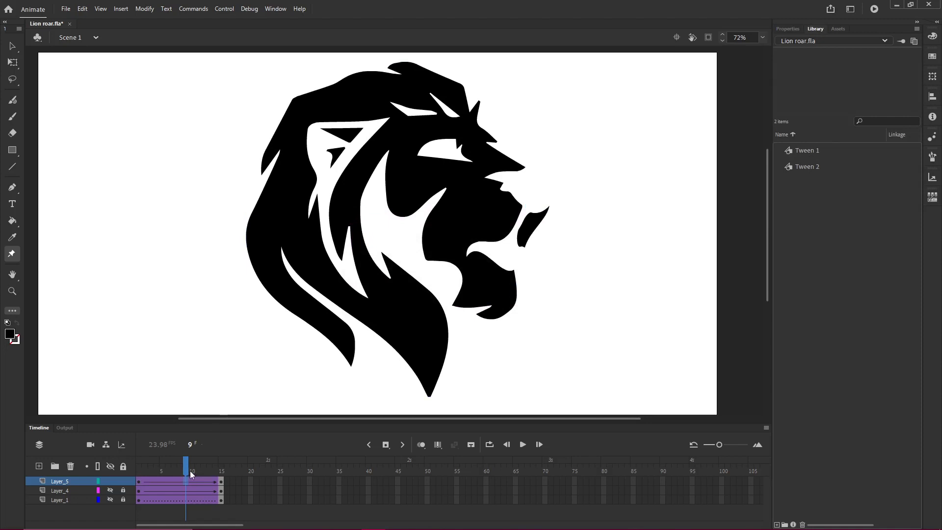
left_click_drag(190, 469, 221, 470)
key("Return")
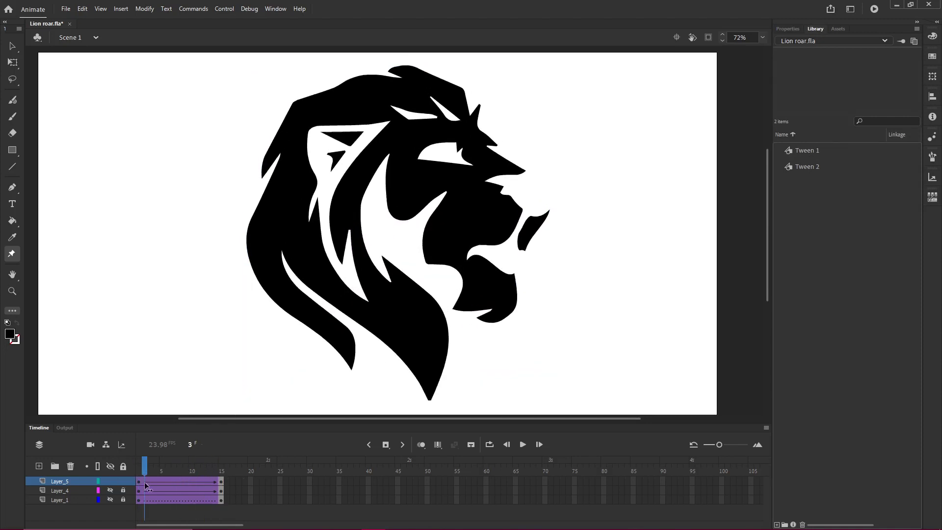
left_click_drag(176, 481, 139, 485)
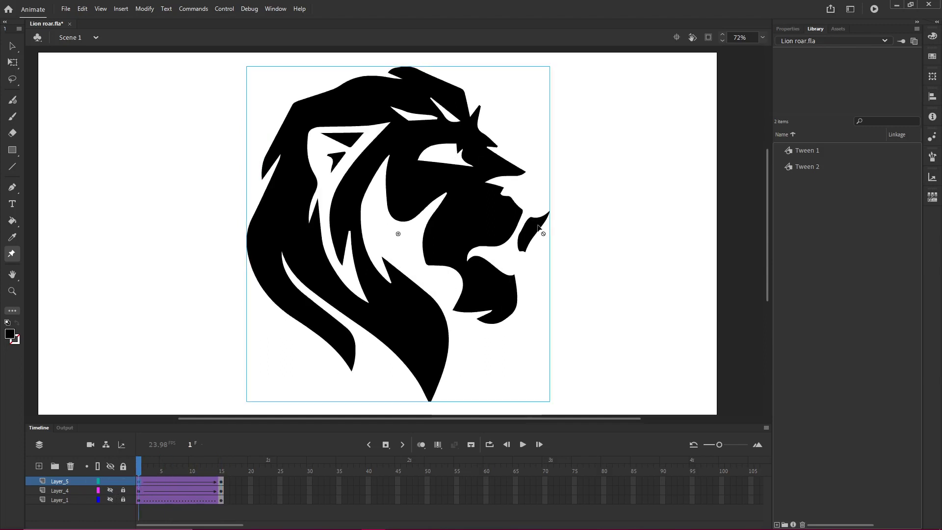
left_click_drag(143, 470, 234, 471)
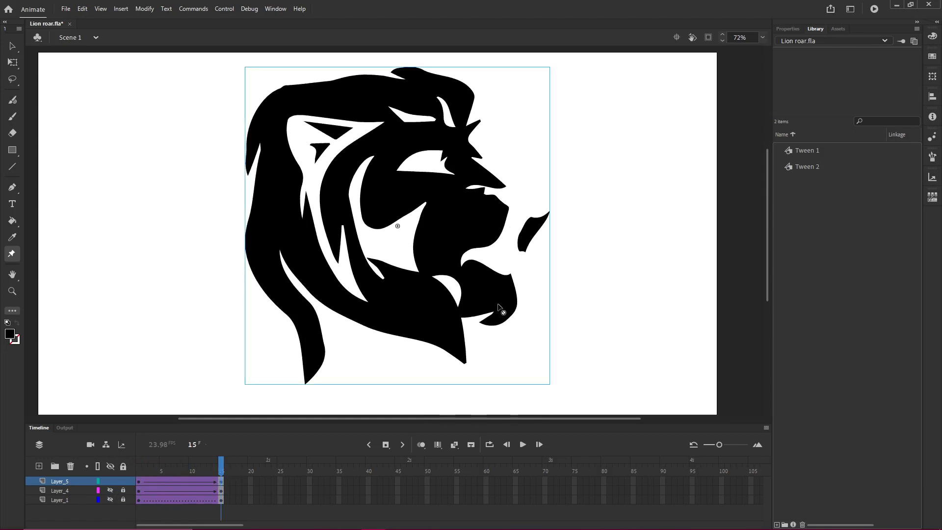
left_click(12, 46)
double_click(334, 105)
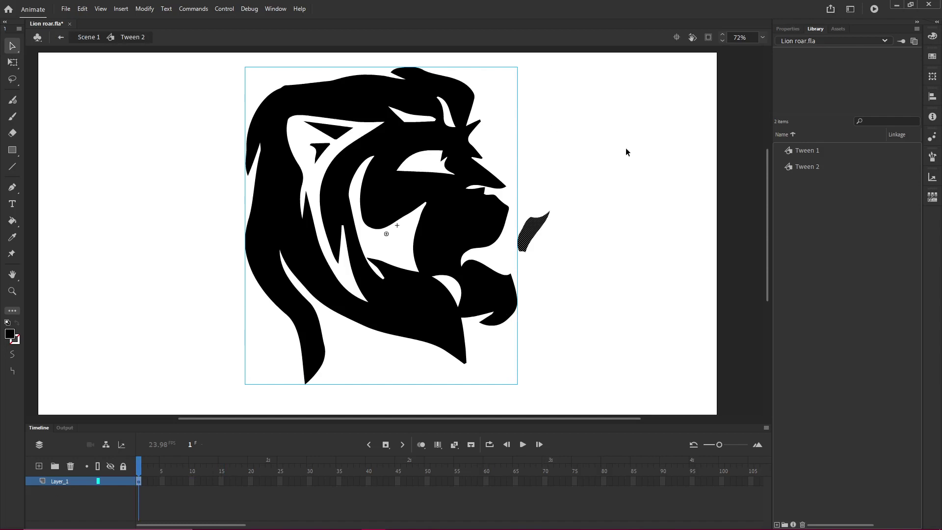
left_click(607, 190)
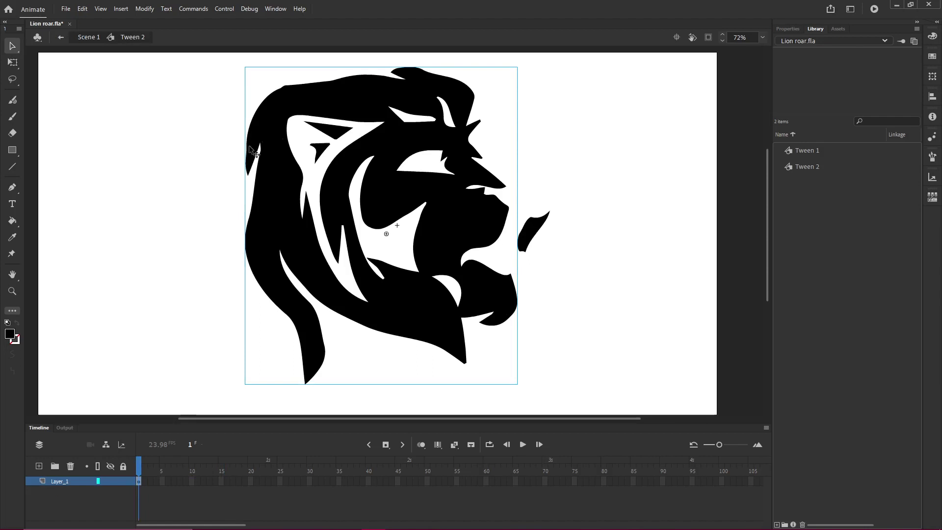
left_click(90, 37)
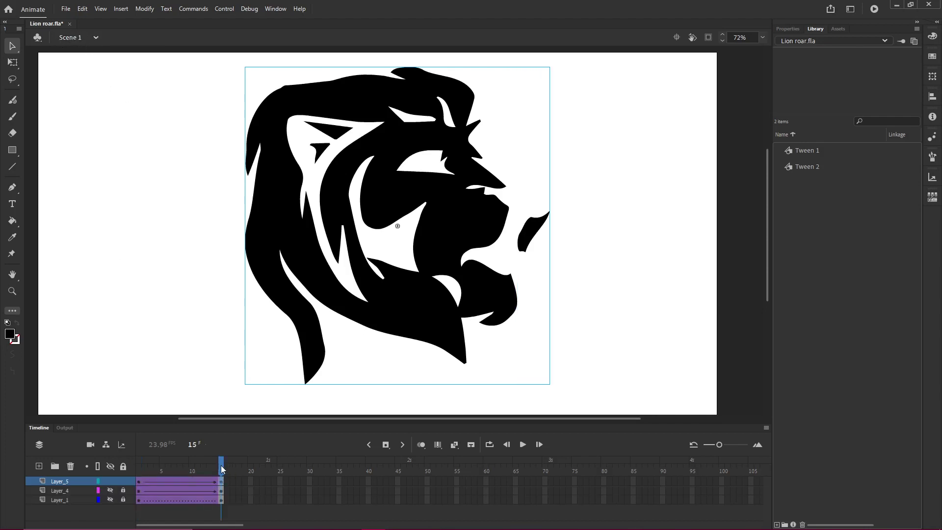
mouse_move(221, 468)
left_mouse_down()
mouse_move(149, 469)
mouse_move(227, 477)
mouse_move(144, 467)
mouse_move(221, 469)
left_mouse_up()
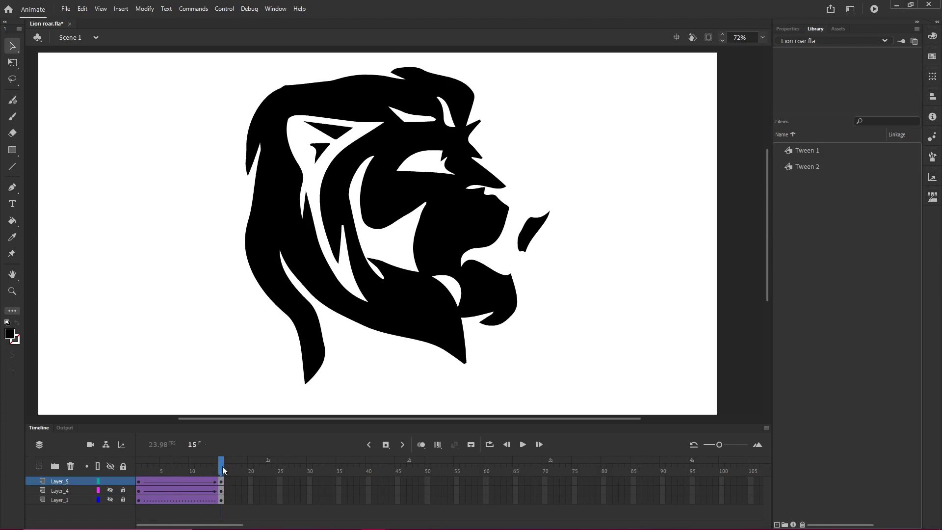
left_click_drag(222, 470, 153, 471)
key("Return")
Step: Delete the tweened lion layer, return to frame 1, and select the whole lion artwork
left_click(71, 467)
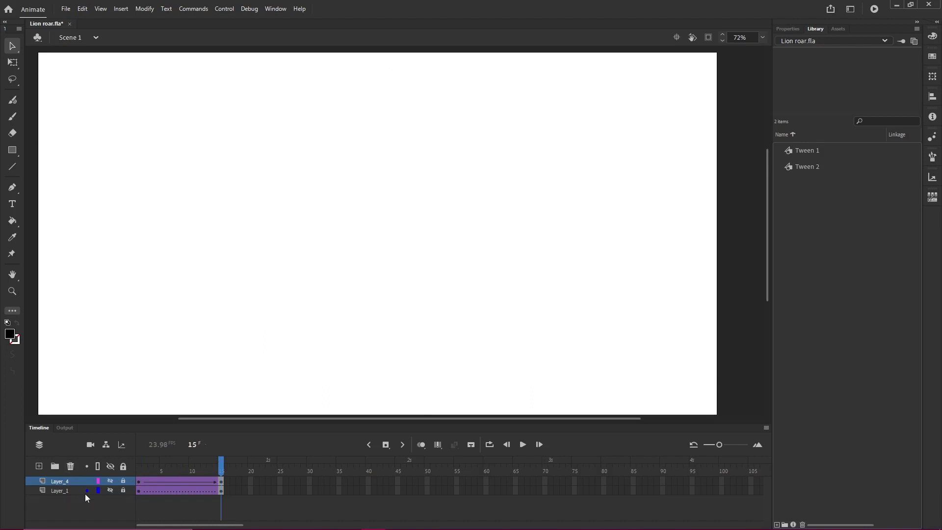
left_click(139, 470)
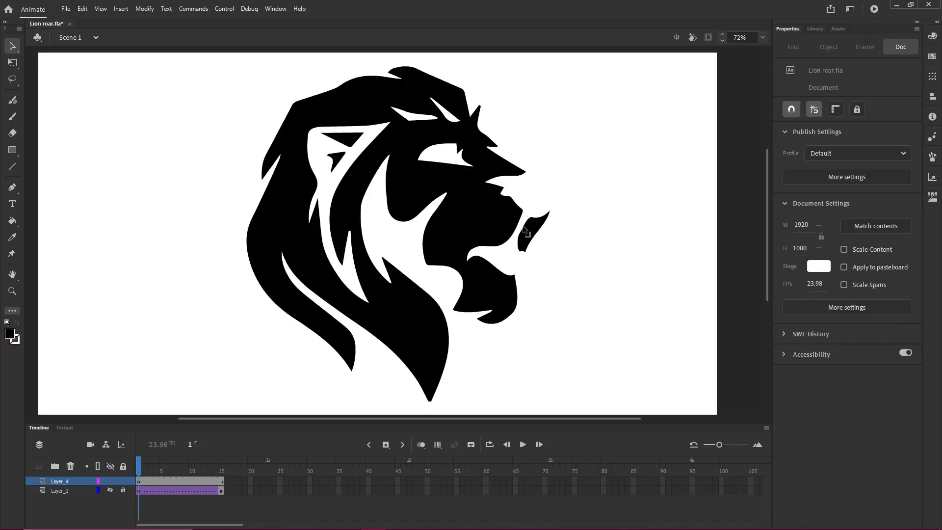
left_click(524, 228)
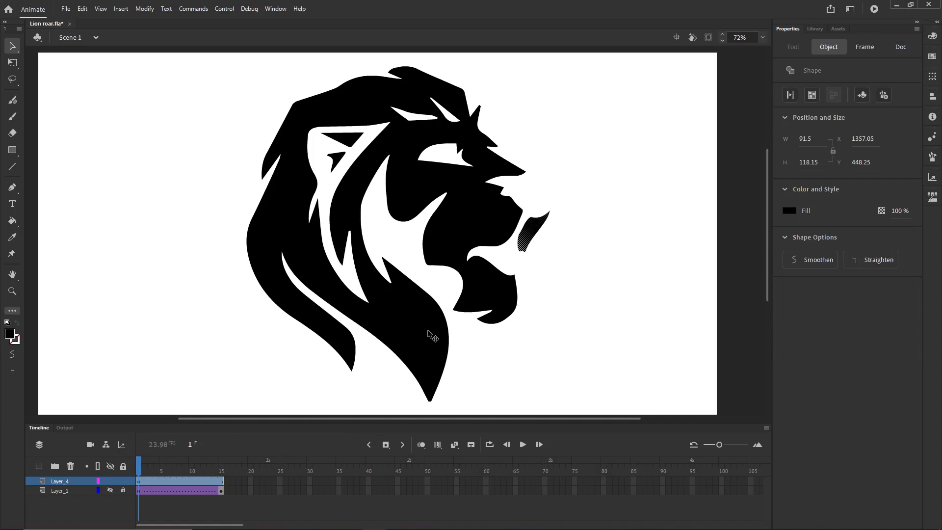
left_click(415, 320, "shift")
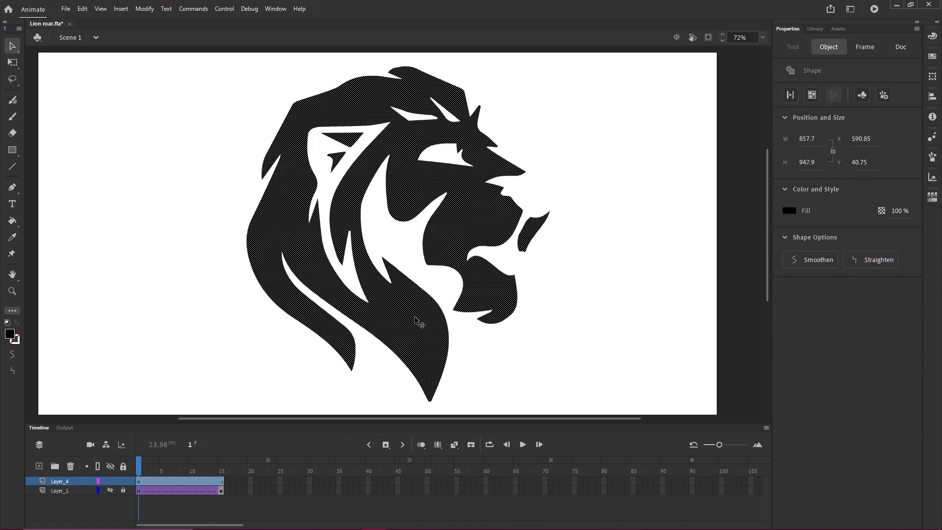
Step: Turn the lion into a warp asset pinned on the left, lower, upper-left and top mane
left_click(12, 255)
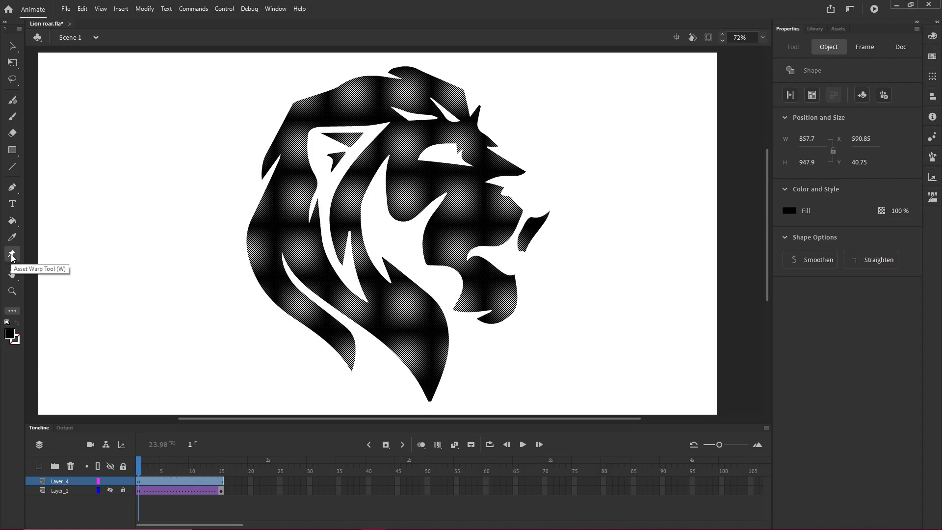
left_click(420, 334)
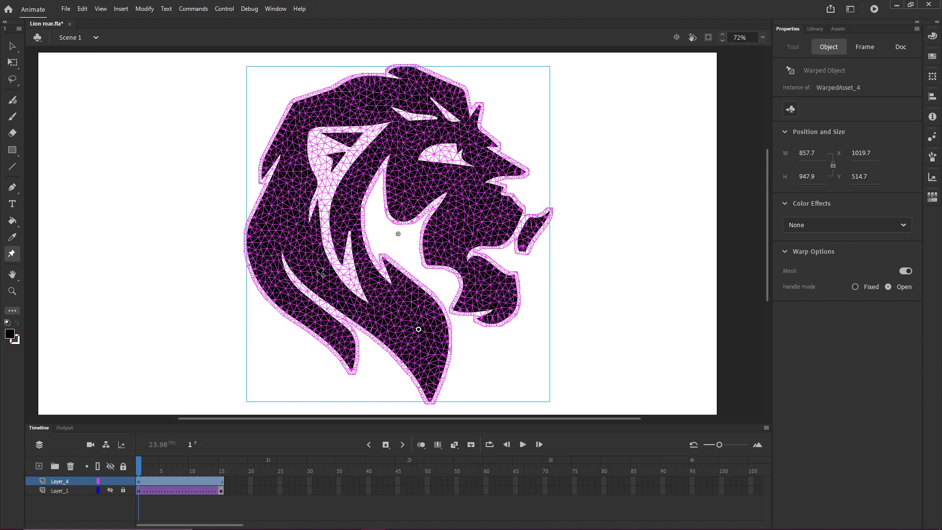
left_click(280, 210)
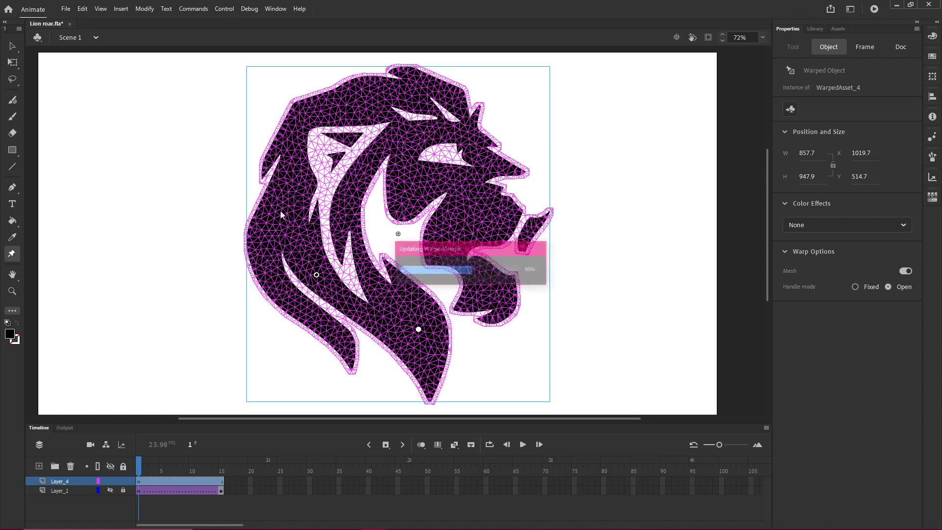
left_click(271, 273)
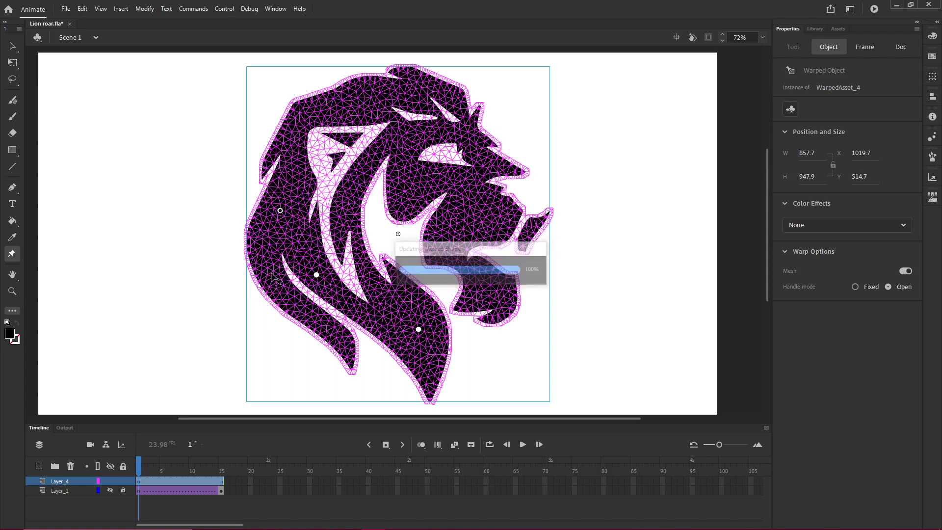
left_click(339, 341)
left_click(290, 128)
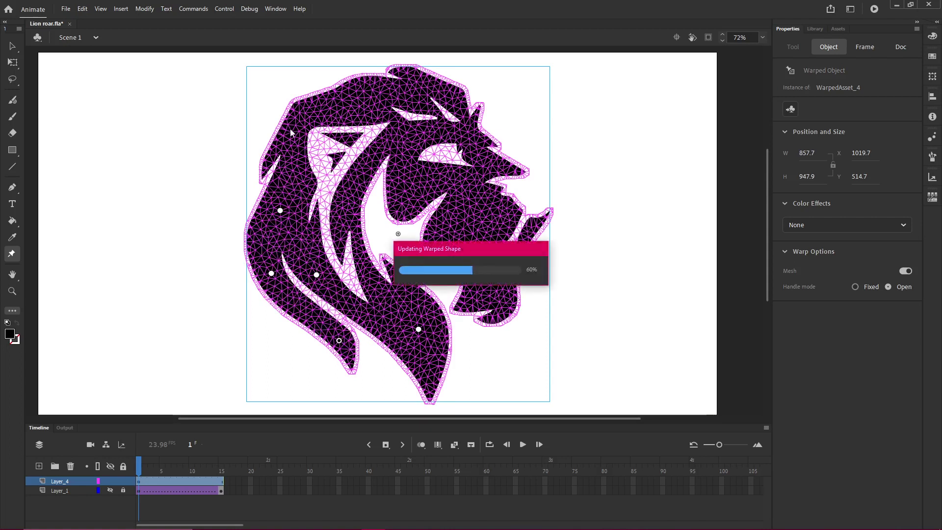
left_click(376, 95)
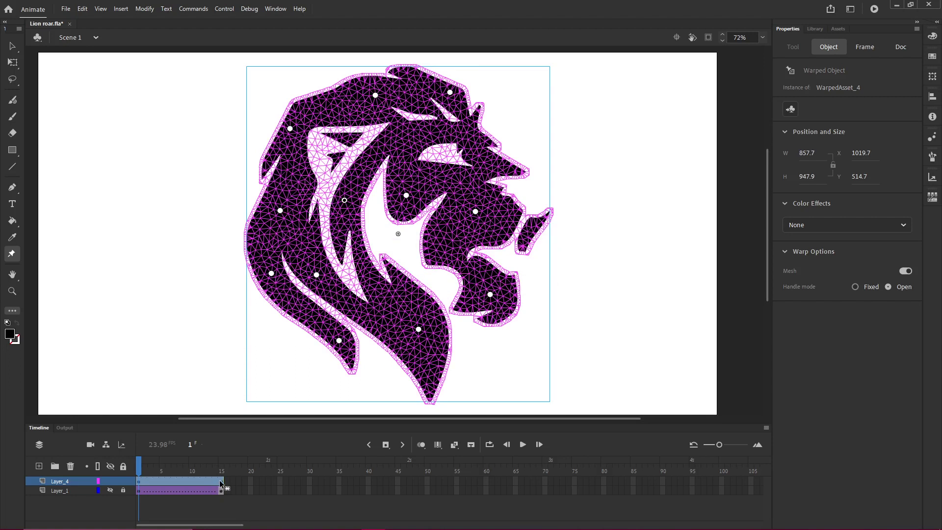
Step: Add a keyframe at frame 15 on Layer_4 and drag the mane pins into a new shape
left_click(220, 482)
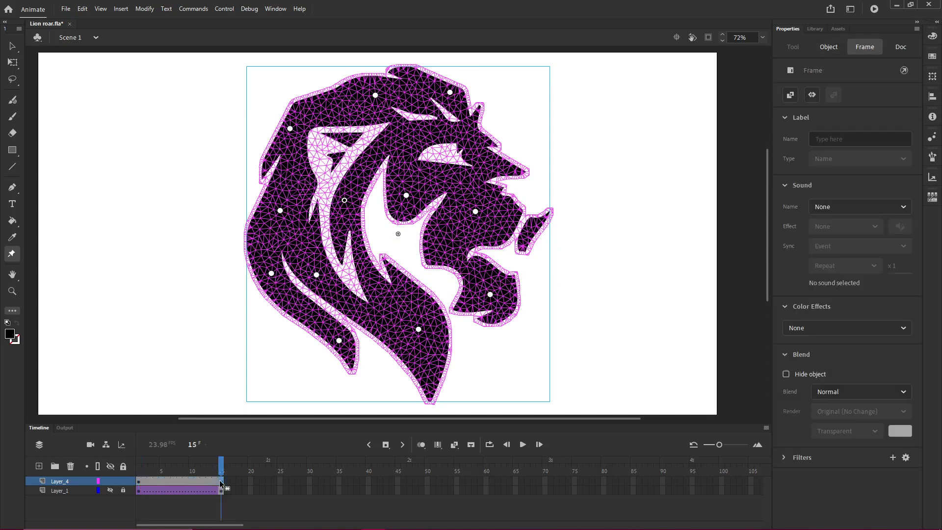
key("F6")
left_click_drag(419, 330, 404, 339)
left_click_drag(280, 211, 271, 202)
left_click_drag(338, 340, 325, 349)
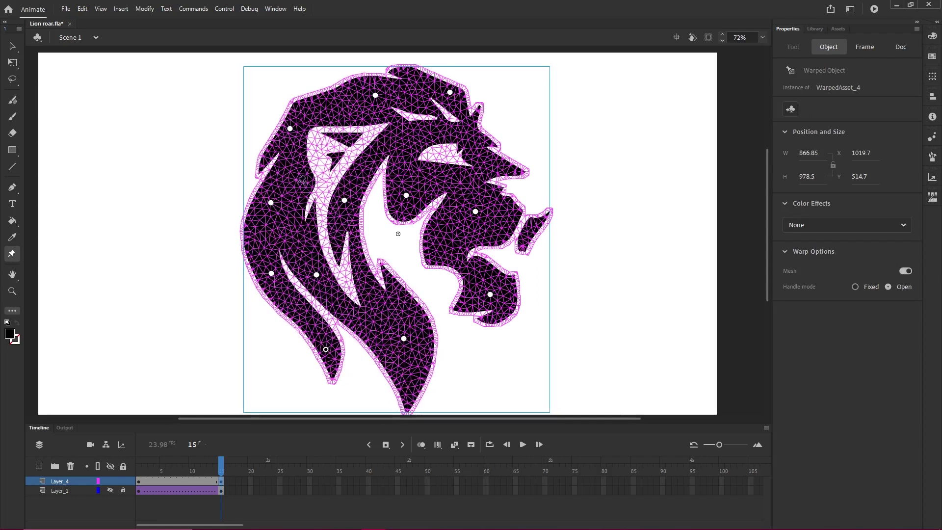
left_click_drag(290, 128, 290, 118)
left_click_drag(375, 95, 373, 105)
Step: Reshape the face and cheek, pull the jaw left, and scrub to preview
left_click_drag(476, 211, 465, 222)
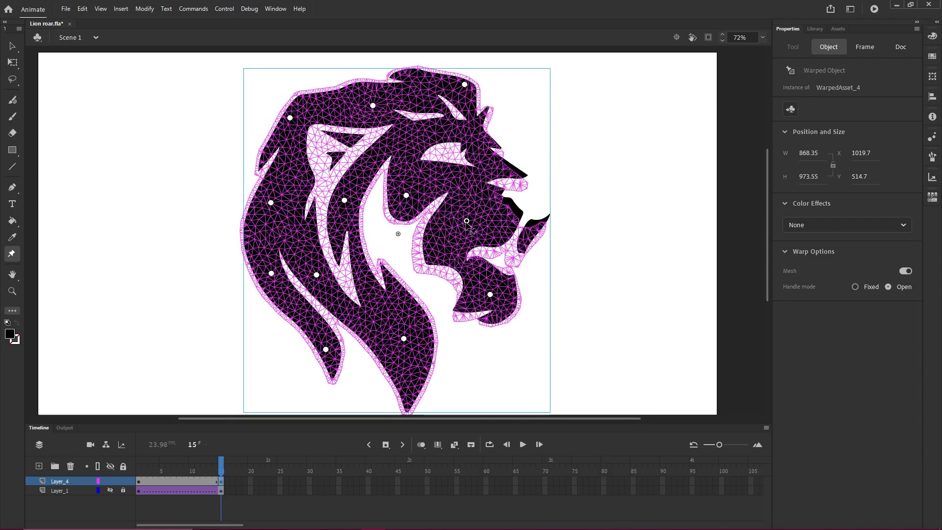
left_click_drag(406, 195, 399, 204)
left_click_drag(449, 92, 465, 84)
left_click_drag(344, 200, 356, 203)
left_click_drag(490, 294, 467, 294)
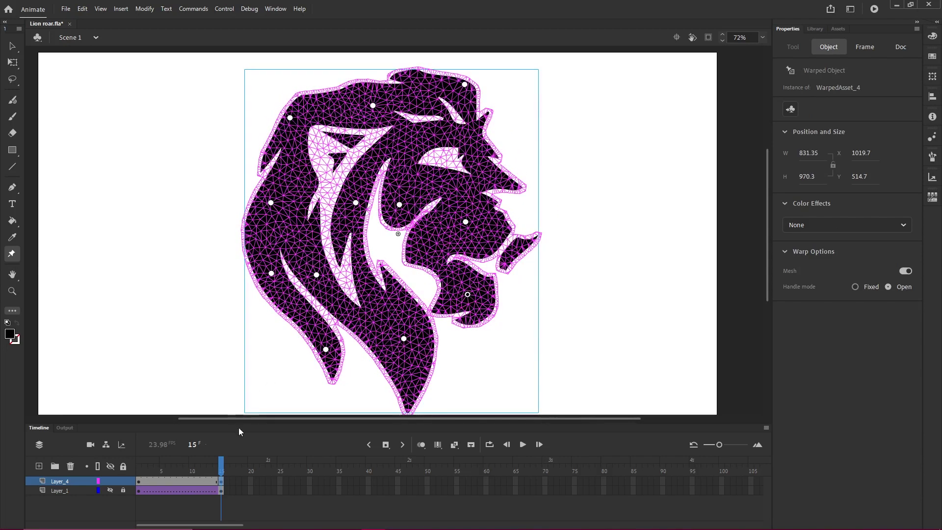
mouse_move(219, 474)
left_mouse_down()
mouse_move(155, 472)
mouse_move(222, 472)
left_mouse_up()
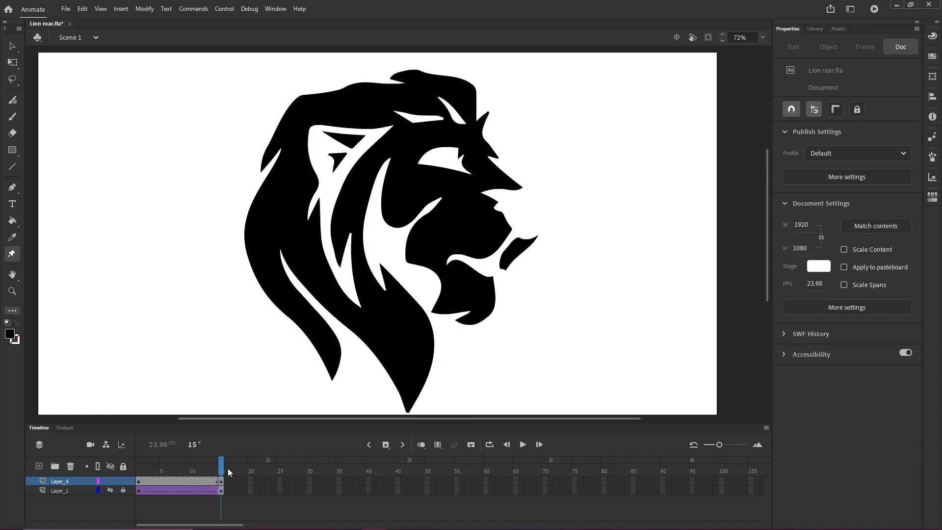
Step: Create a classic tween across Layer_4's frames 1–15 and scrub to preview the warp
right_click(184, 478)
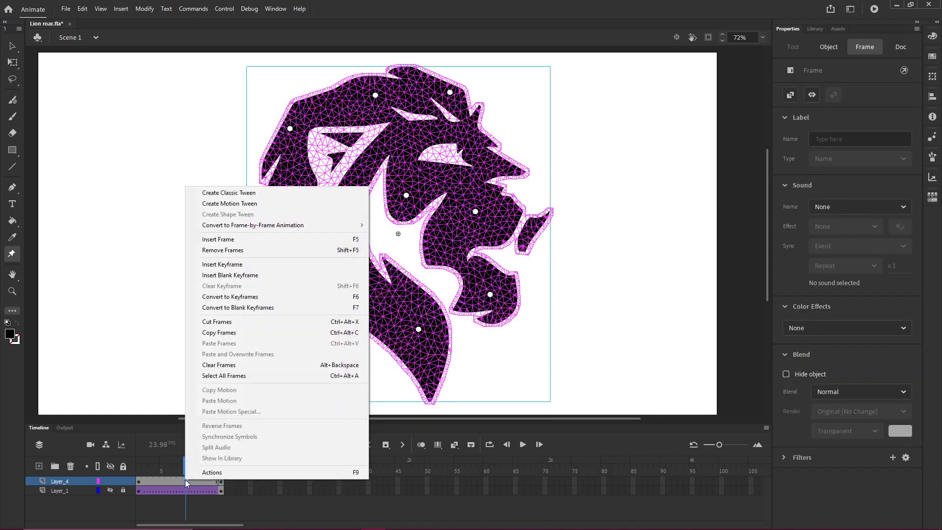
left_click(242, 194)
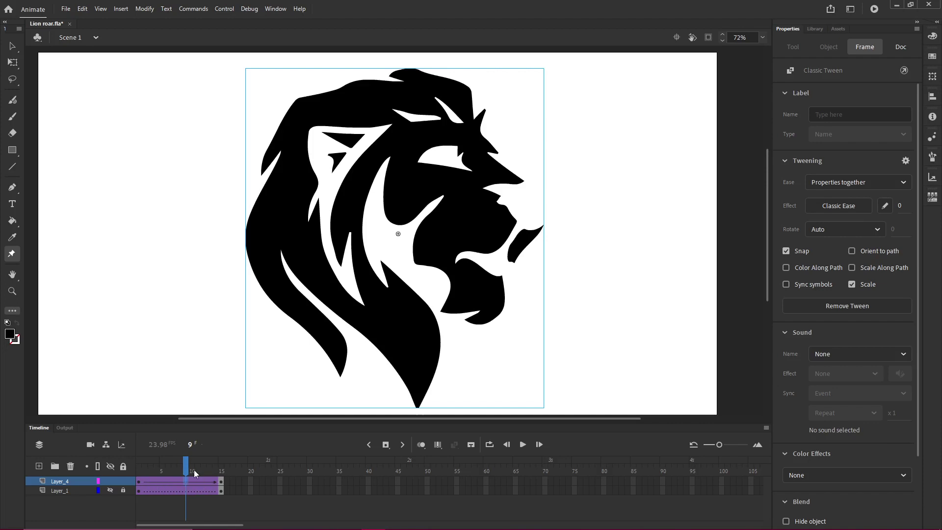
left_click_drag(194, 470, 122, 470)
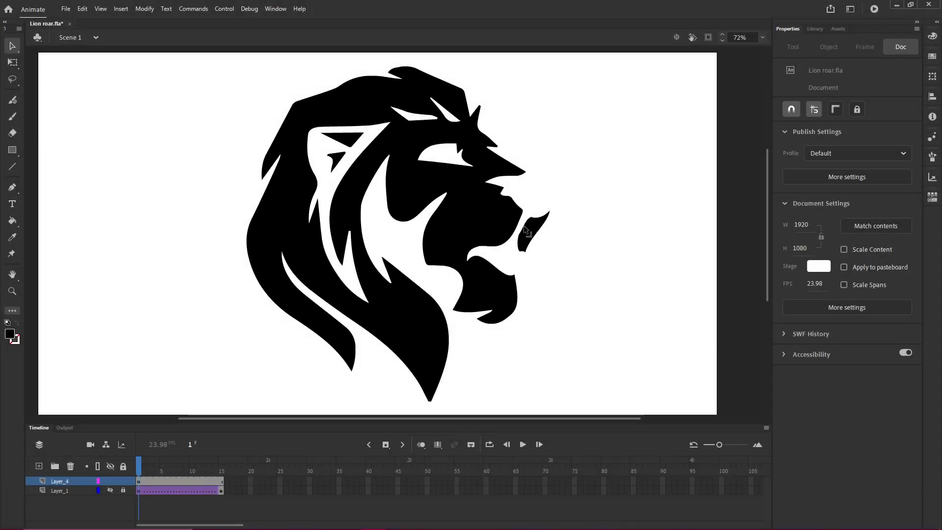
Step: Select the whole black lion shape and convert it to a warp object with Asset Warp
left_click(525, 230)
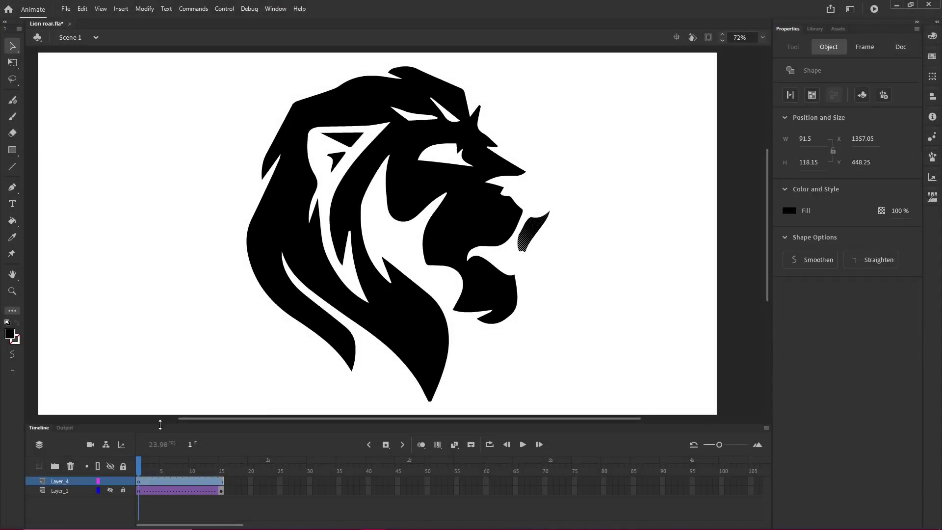
left_click(416, 321, "shift")
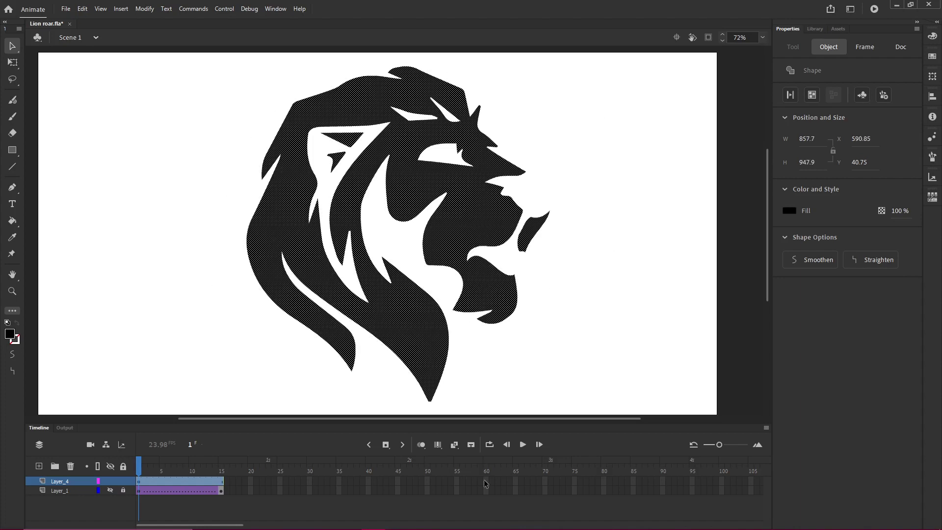
left_click(12, 255)
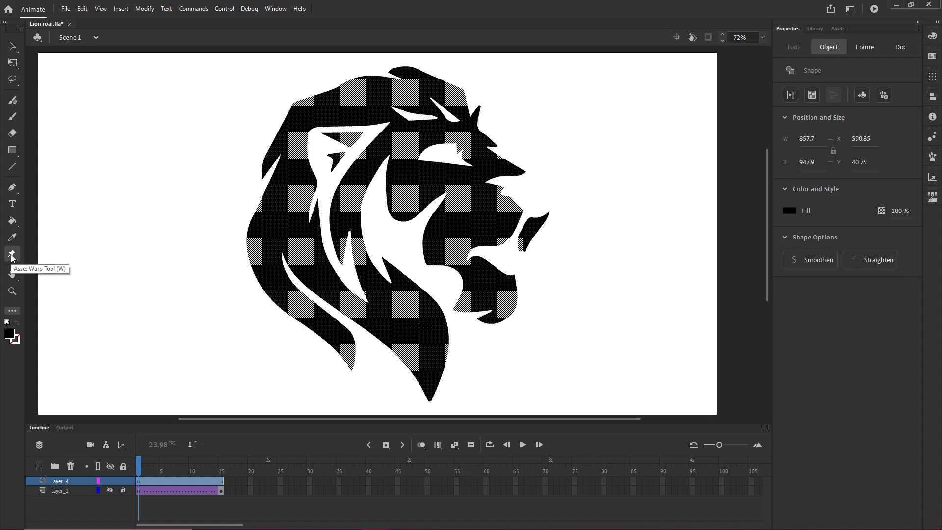
left_click(420, 333)
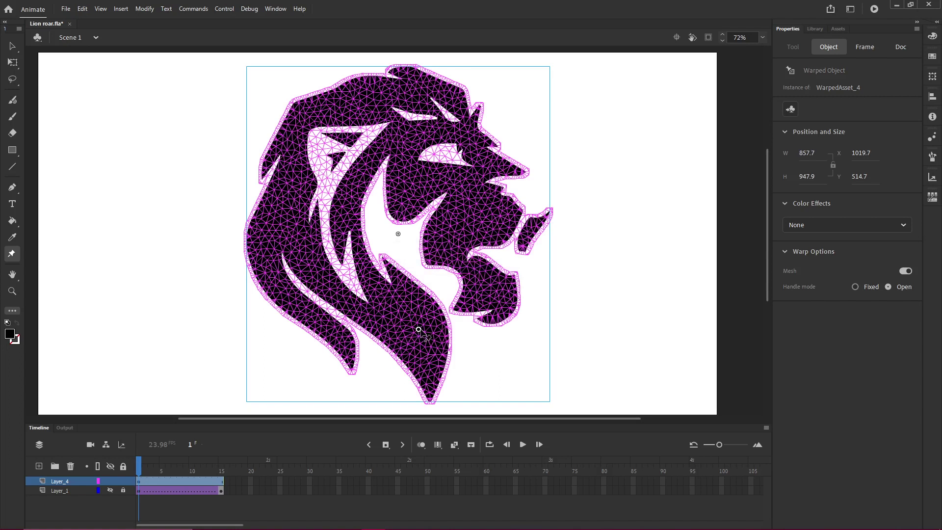
Step: Pin the lower, left, upper-left and top mane, then add a keyframe at frame 15
left_click(319, 279)
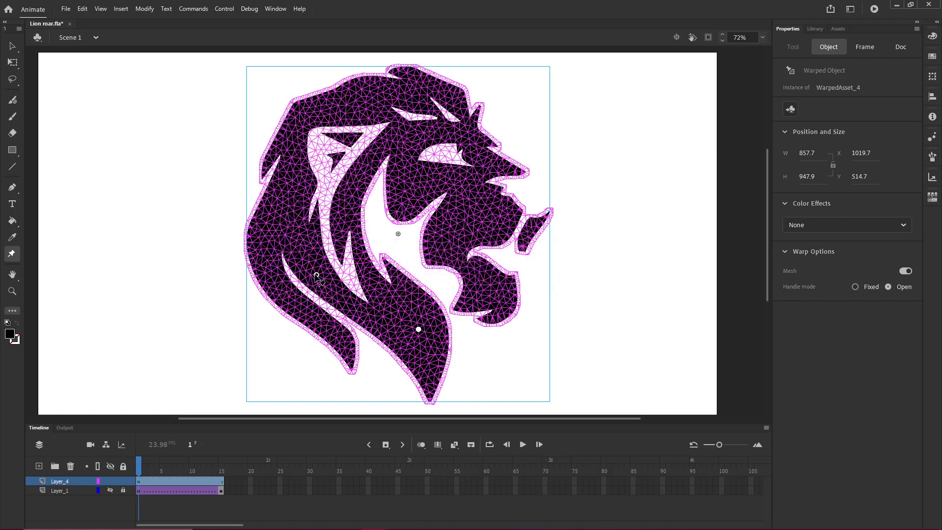
left_click(280, 211)
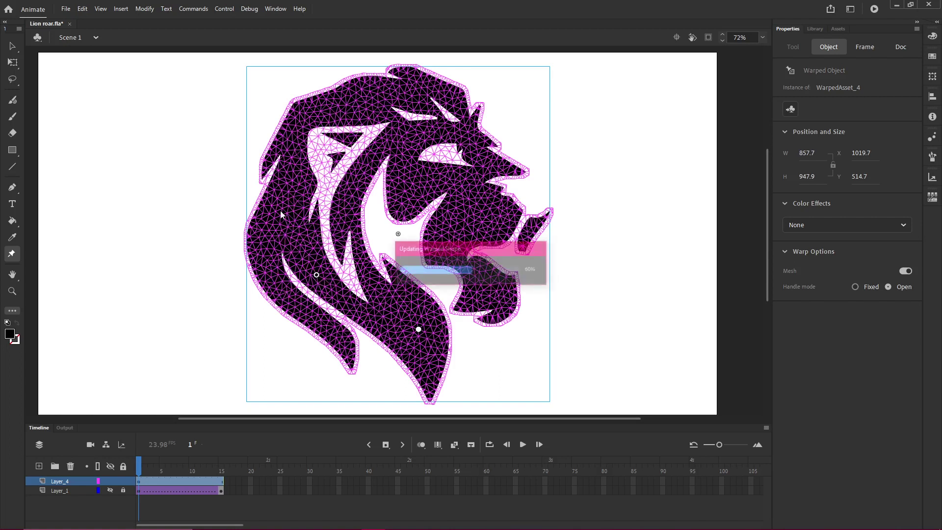
left_click(271, 273)
left_click(339, 340)
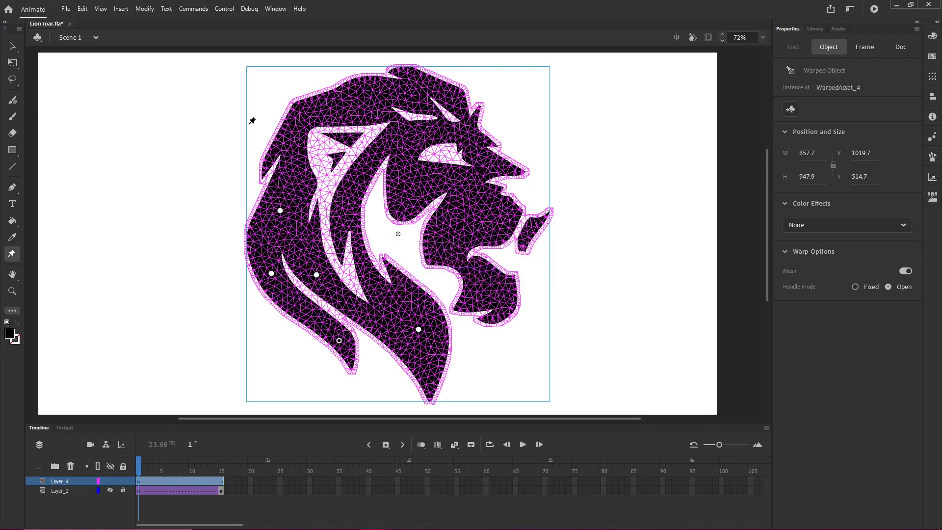
left_click(289, 129)
left_click(375, 94)
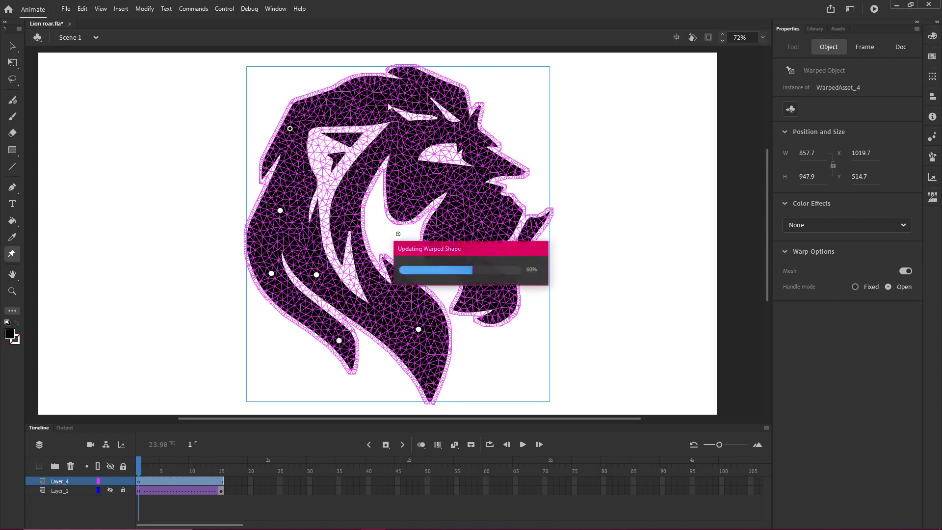
left_click(220, 483)
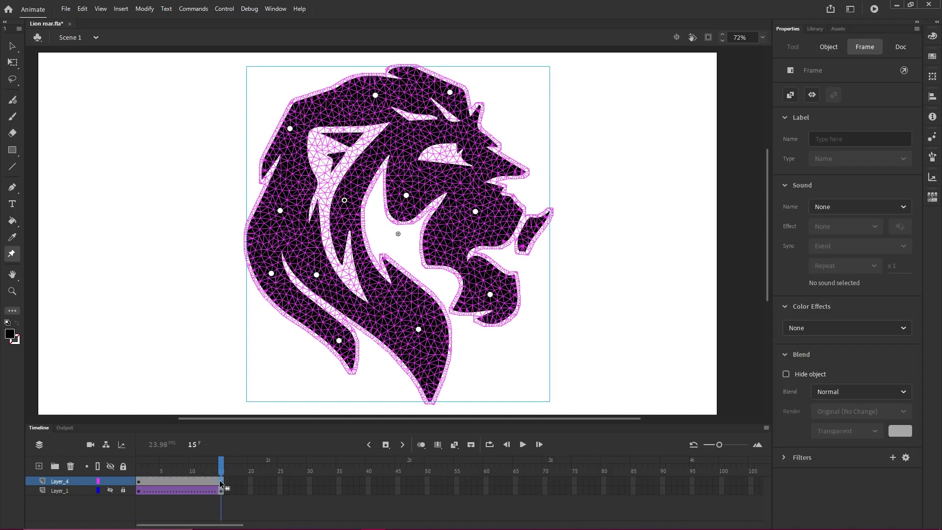
key("F6")
Step: Warp the lion's mane at frame 15: bend the lower tips, bulge the left side, and reshape the top
left_click_drag(418, 329, 404, 339)
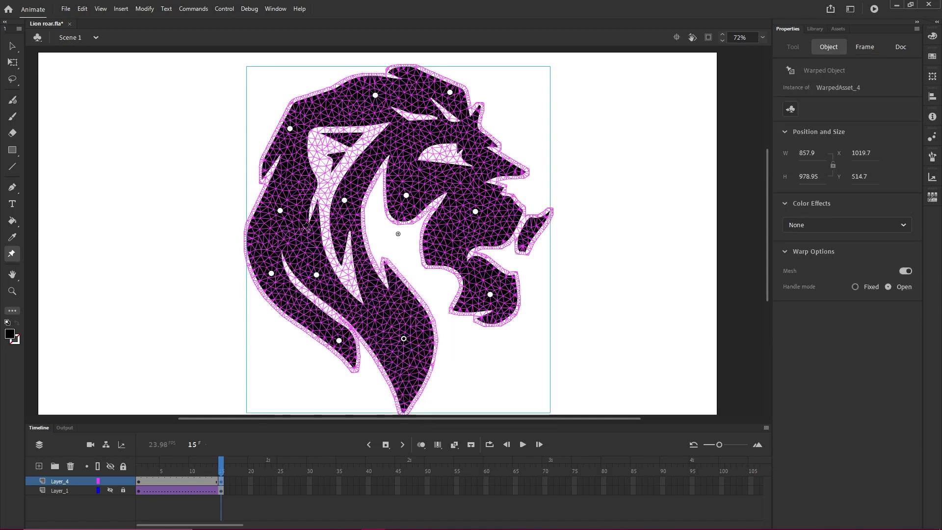
left_click_drag(279, 210, 271, 202)
left_click_drag(339, 340, 326, 349)
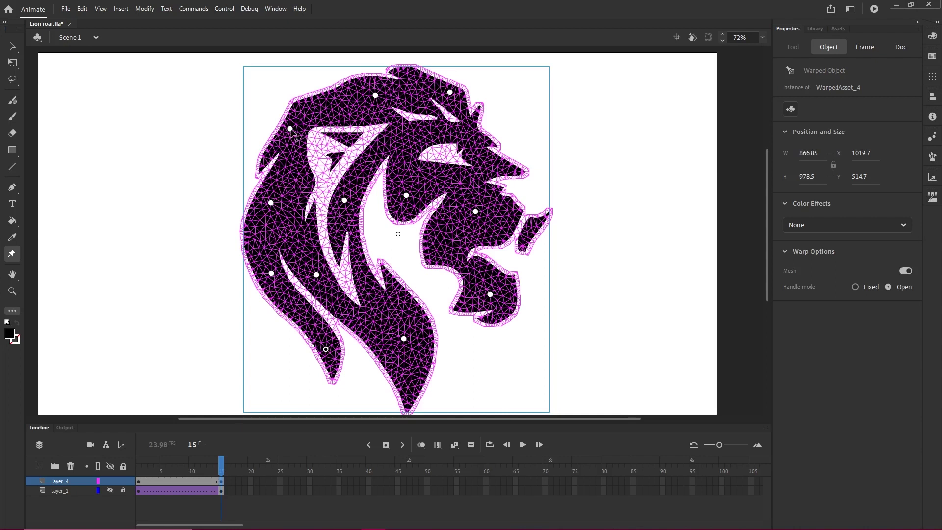
left_click_drag(292, 132, 291, 119)
left_click_drag(375, 96, 373, 105)
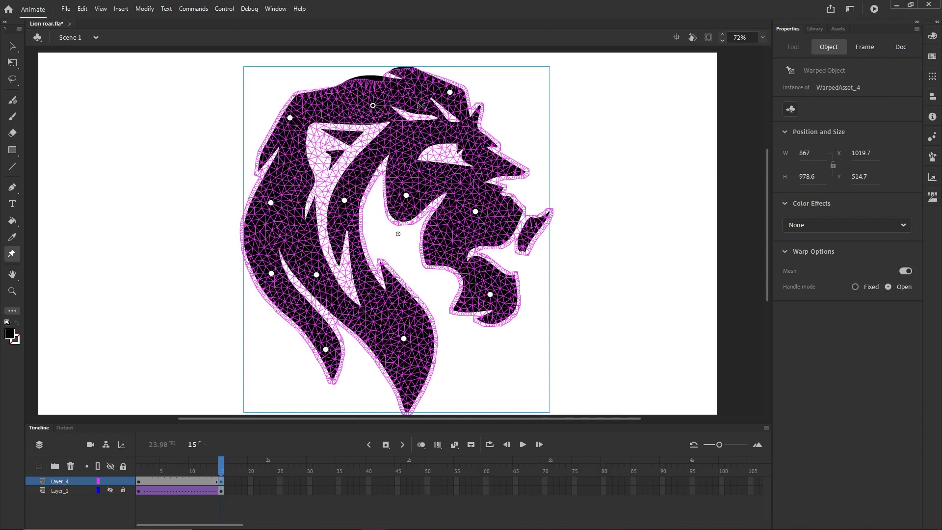
left_click_drag(451, 94, 466, 87)
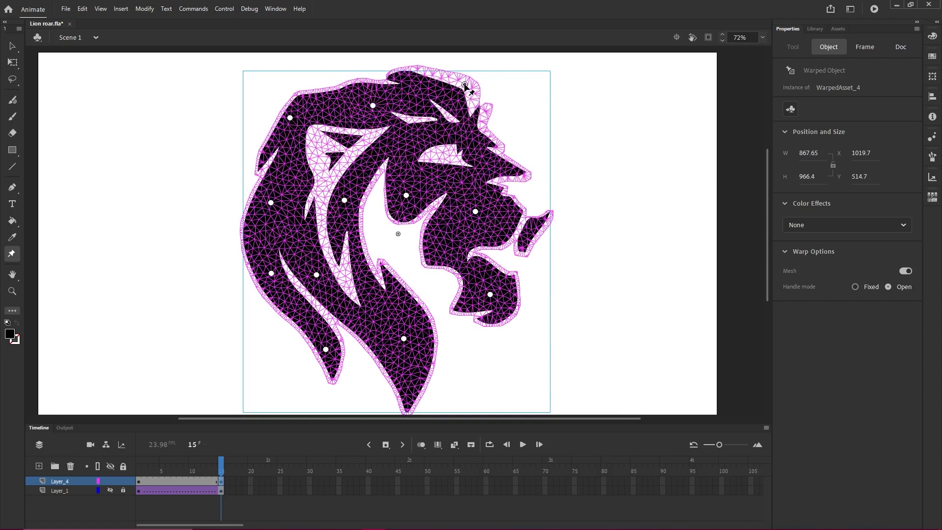
Step: Pull the face, cheek and jaw inward, then scrub the timeline to preview the shape change
left_click_drag(475, 212, 465, 222)
left_click_drag(406, 196, 356, 203)
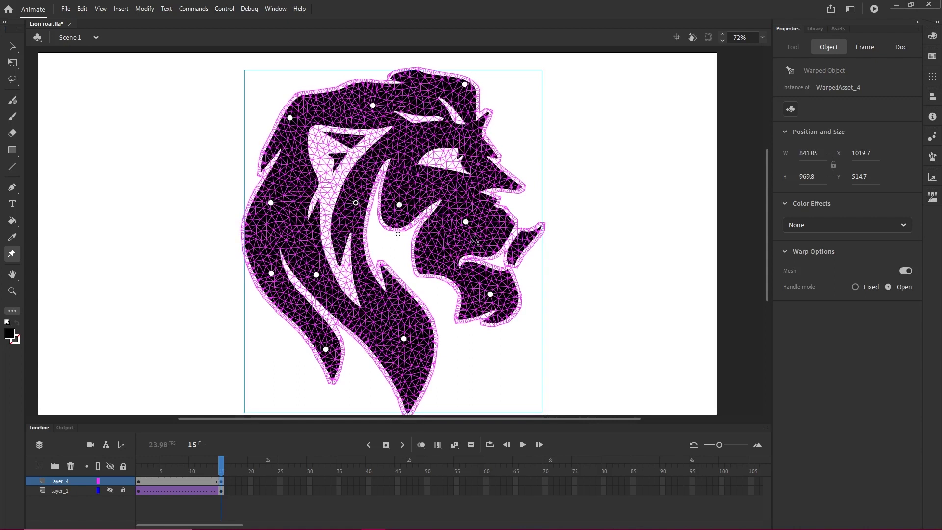
left_click_drag(490, 294, 468, 294)
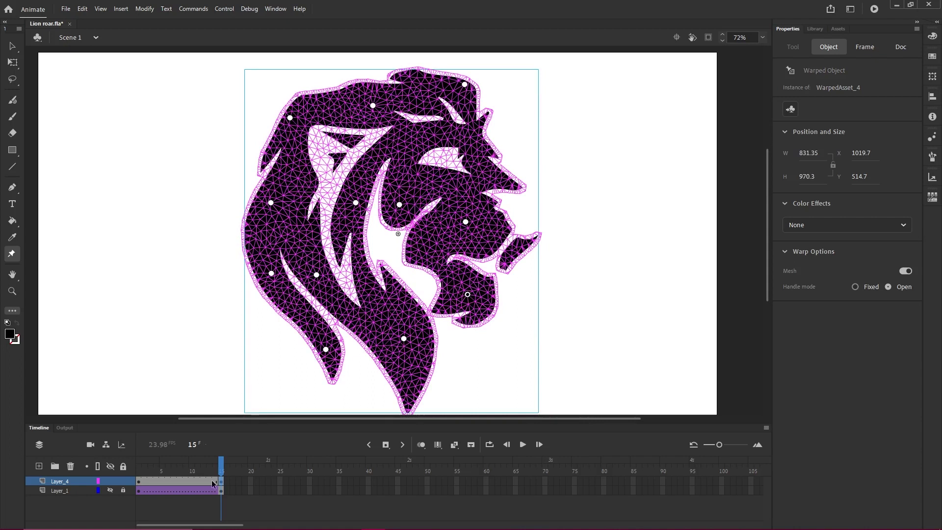
mouse_move(221, 472)
left_mouse_down()
mouse_move(155, 471)
mouse_move(228, 472)
left_mouse_up()
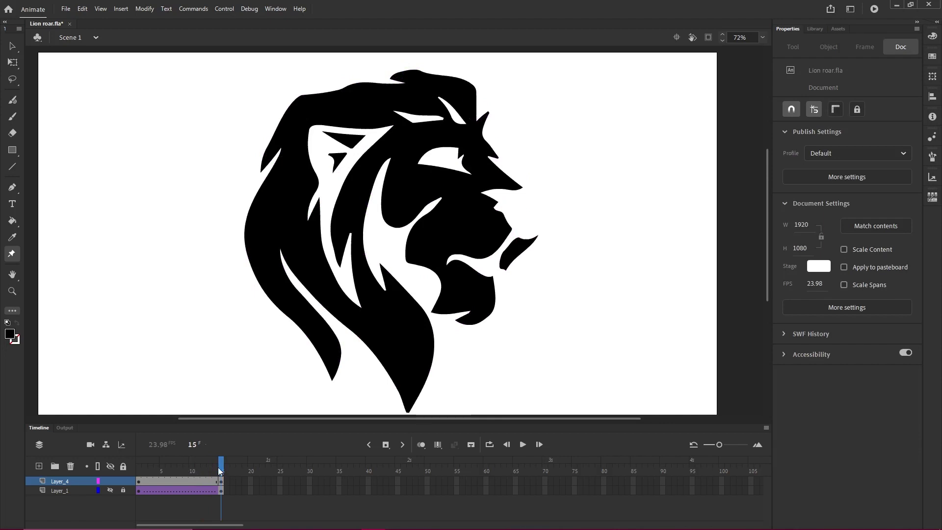
Step: Apply a classic tween to Layer_4's frame span between frames 1 and 15
right_click(185, 480)
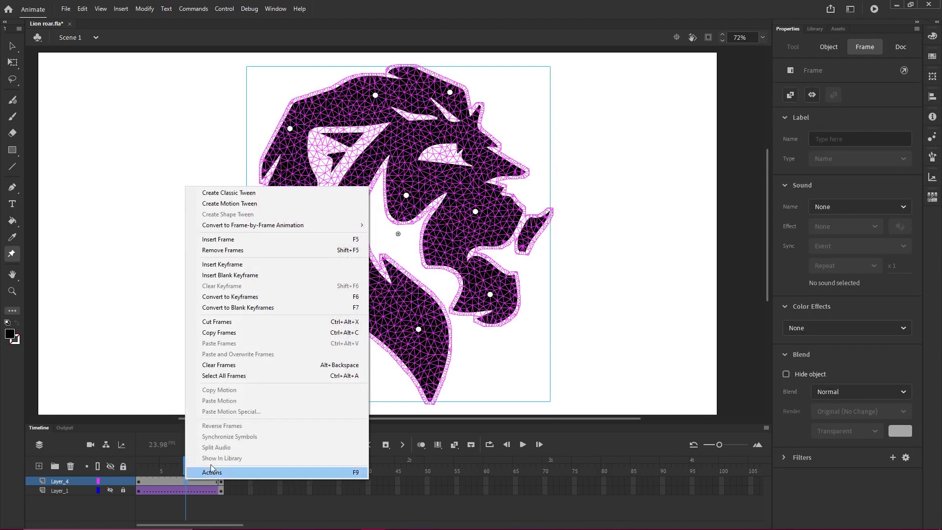
left_click(243, 193)
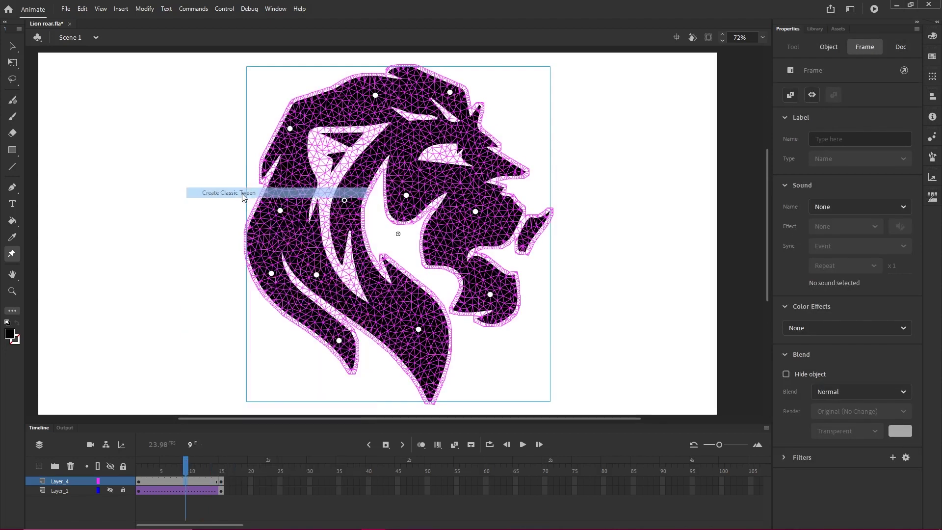